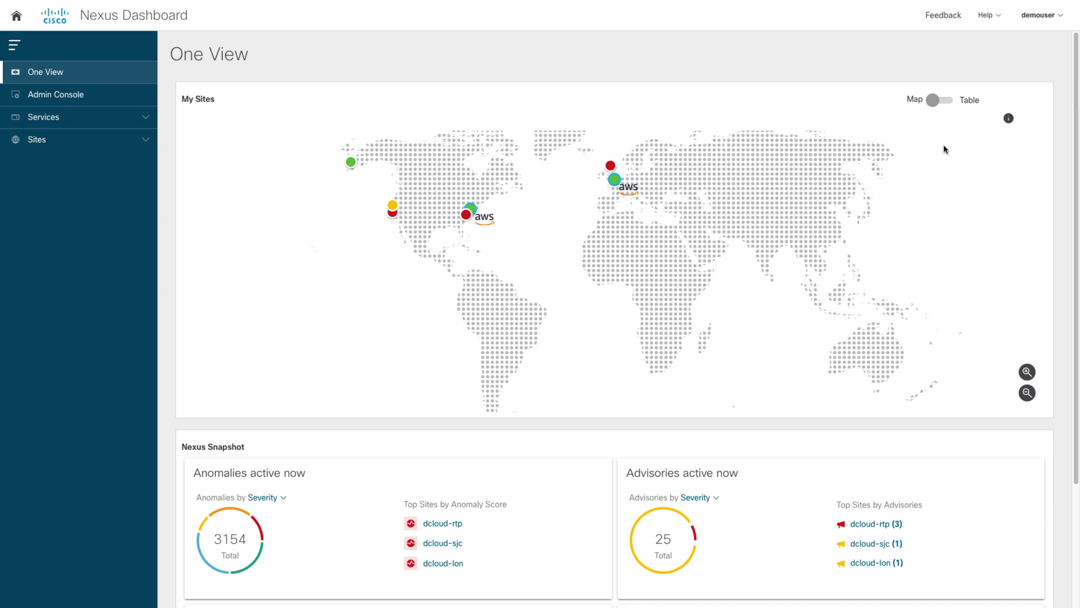
# Show the sites as a table, scroll through it, then return to the map view
pyautogui.click(932, 101)
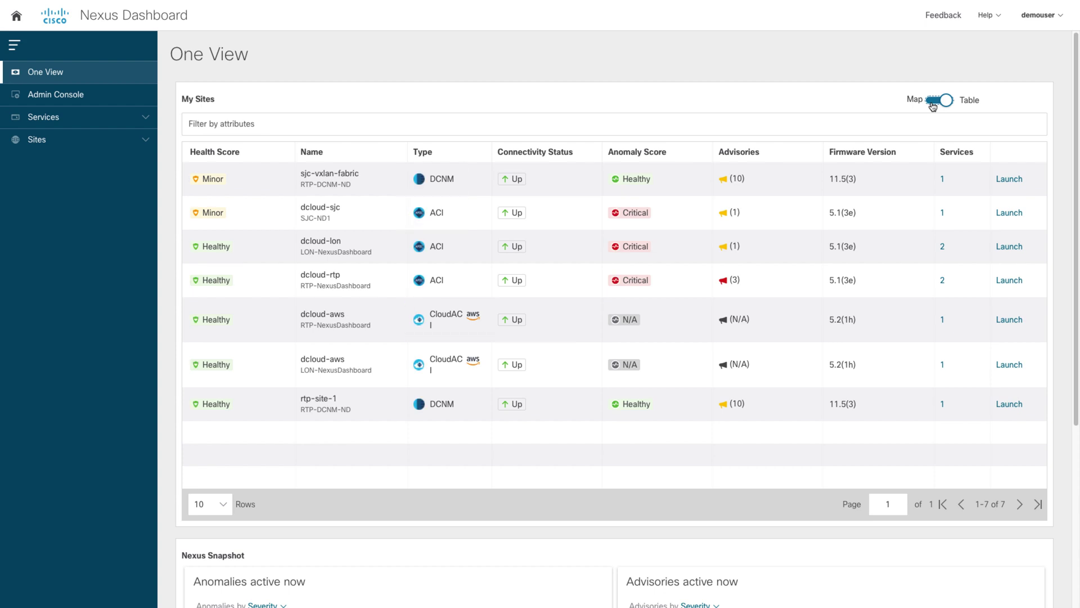
pyautogui.moveTo(1077, 180); pyautogui.dragTo(1071, 135)
pyautogui.click(934, 101)
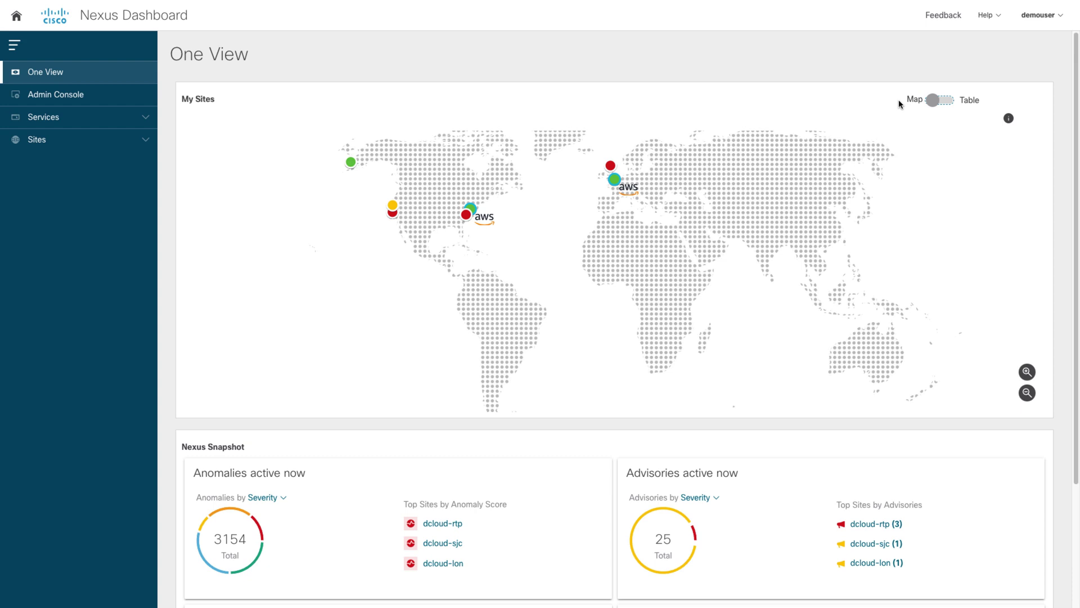
# Expand and collapse the Services list, then bring up the dcloud-sjc site summary card
pyautogui.click(145, 120)
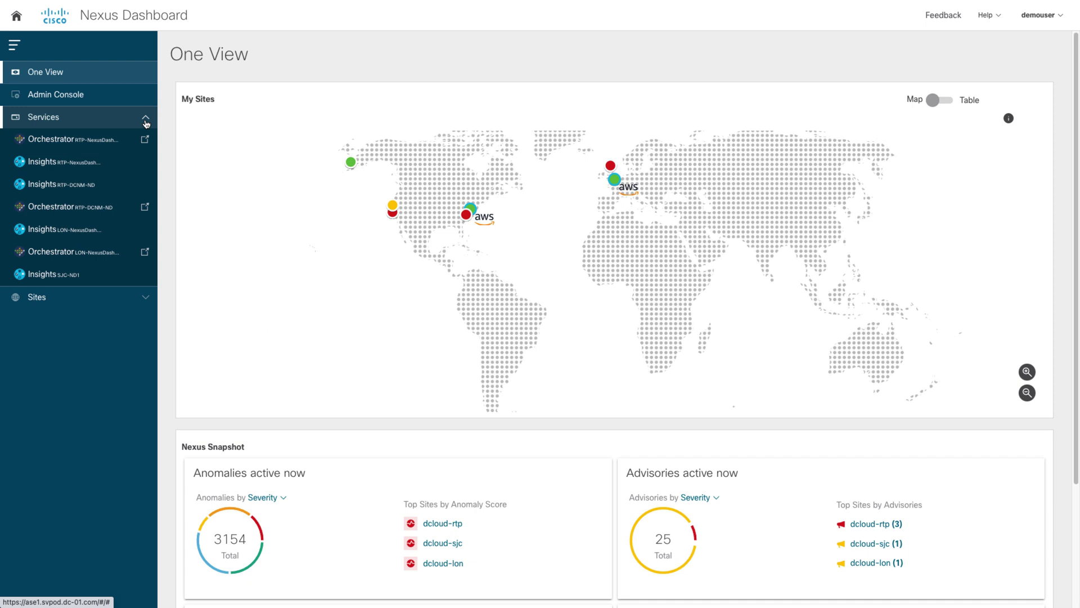
pyautogui.click(146, 119)
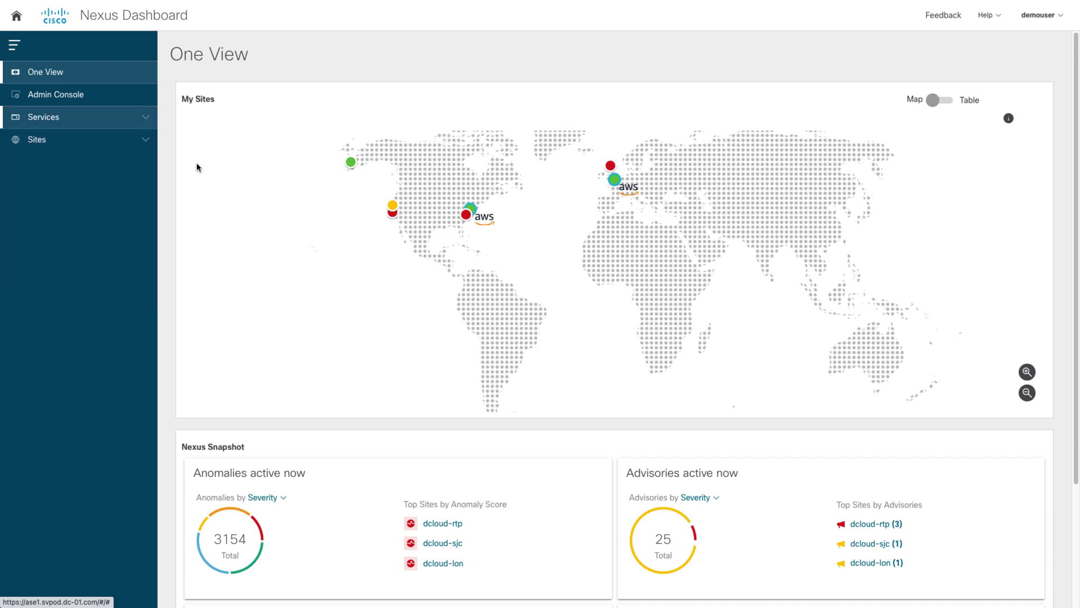
pyautogui.moveTo(396, 219)
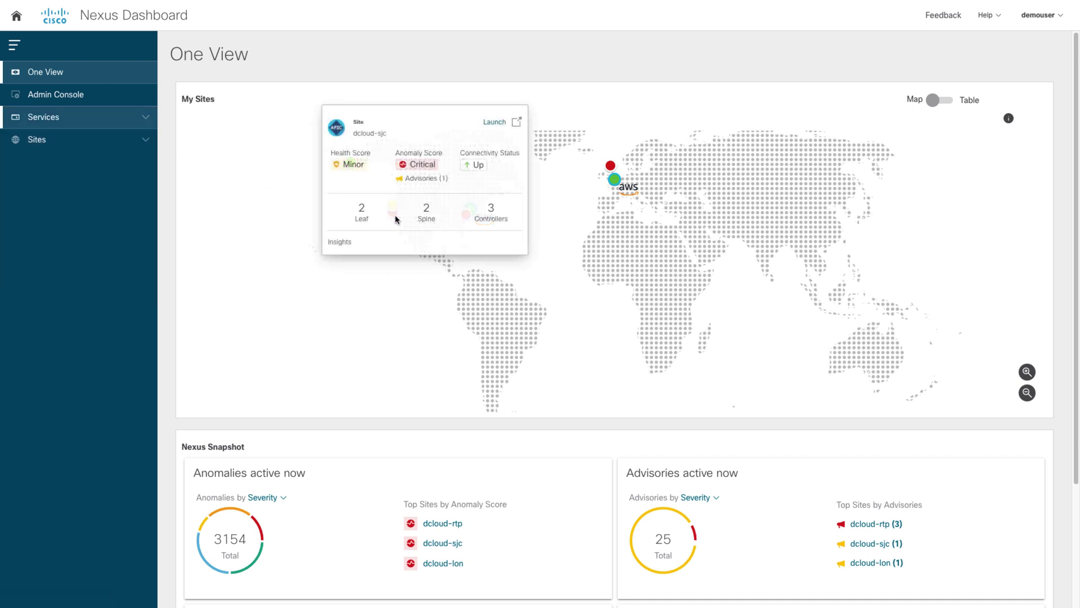
# Open dcloud-sjc's Critical anomalies in Insights and browse the filtered flow records on port 8080 TCP
pyautogui.click(422, 166)
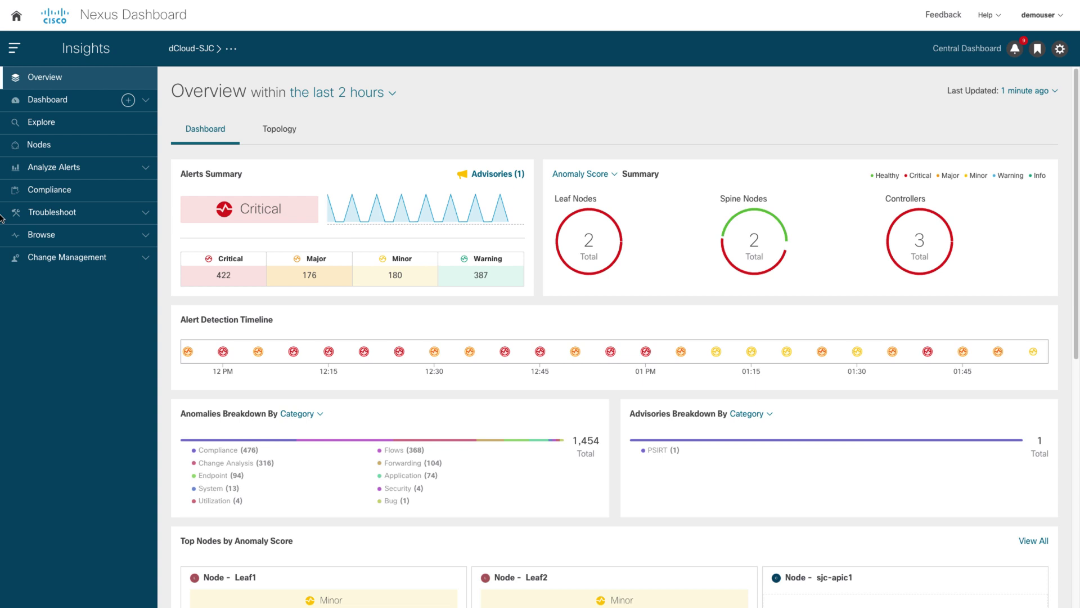
pyautogui.click(41, 237)
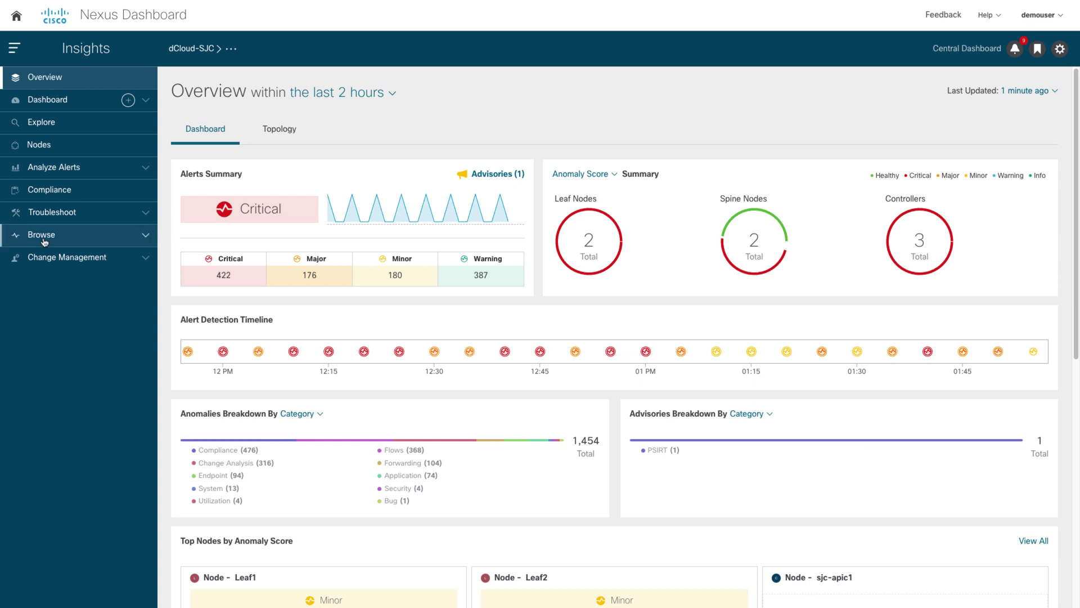
pyautogui.click(56, 167)
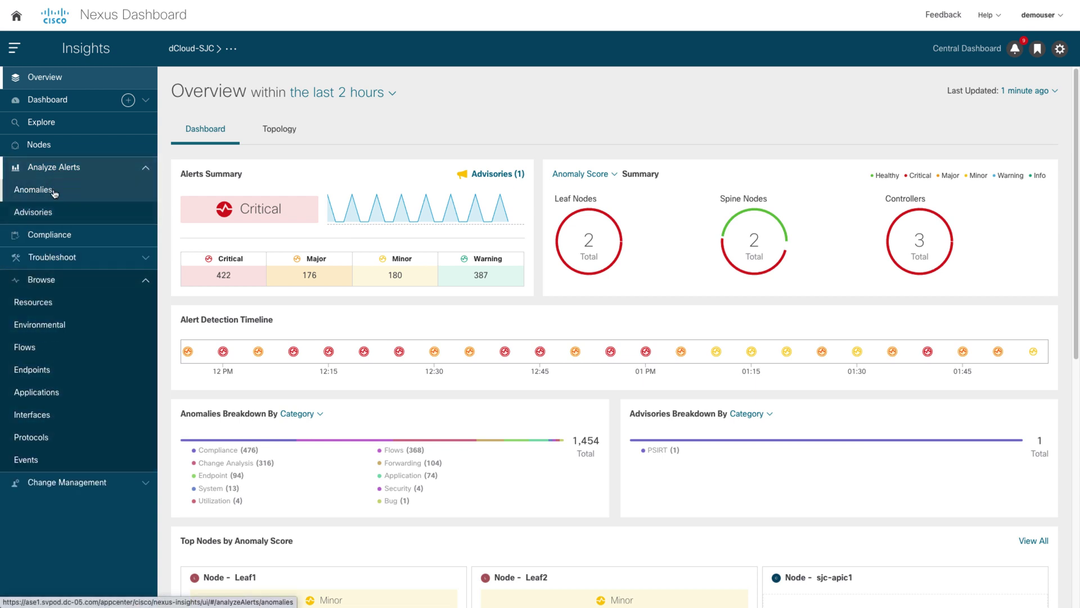
pyautogui.click(30, 348)
pyautogui.click(273, 128)
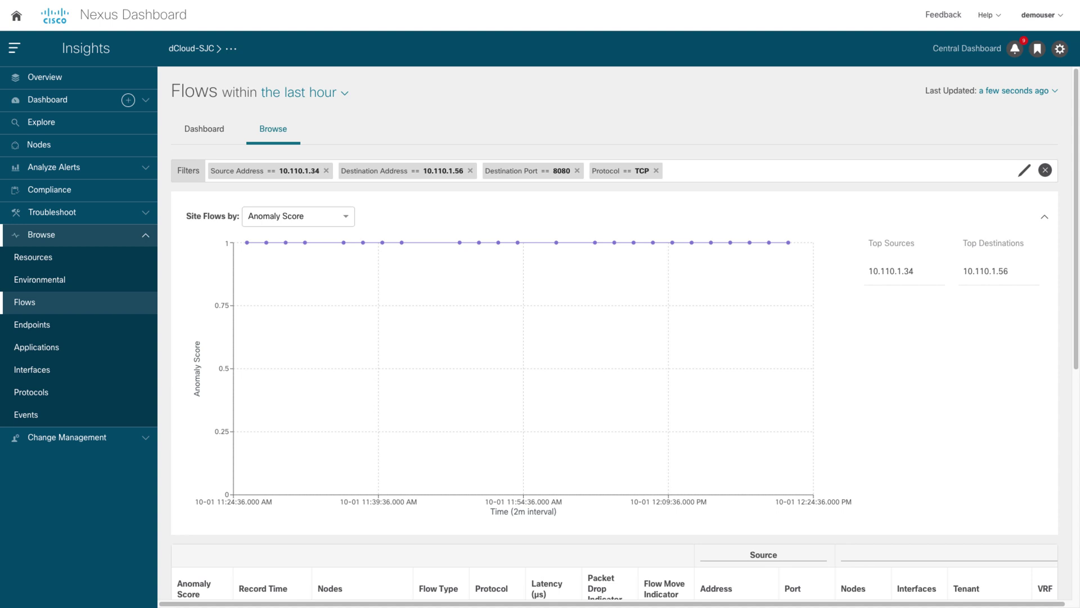
# Chart the site flows by Packet Drop Indicator instead of anomaly score
pyautogui.click(337, 221)
pyautogui.click(319, 258)
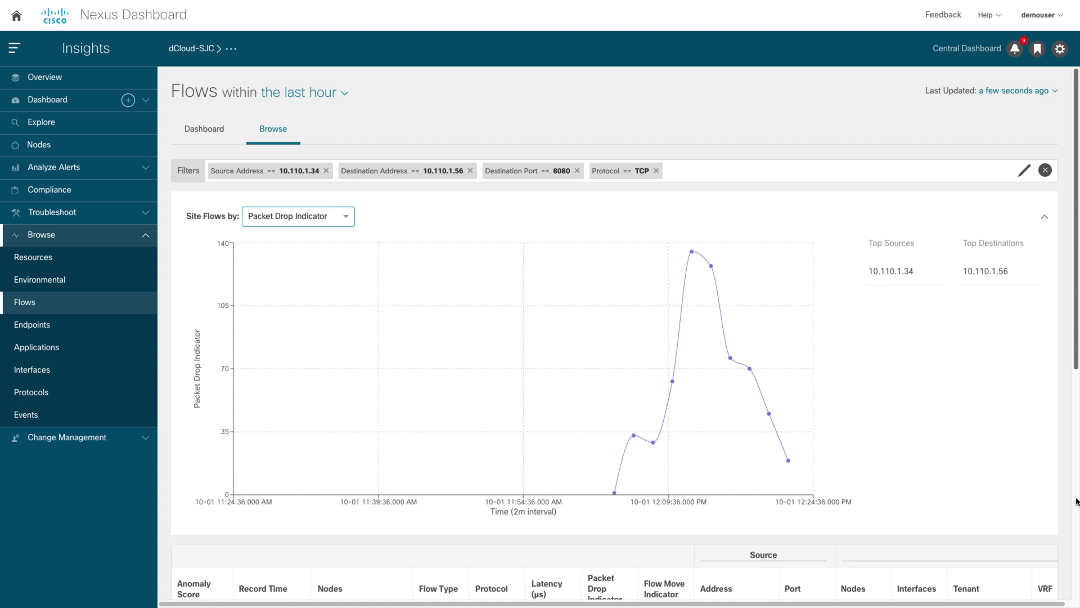
pyautogui.scroll(-7, 1075, 501)
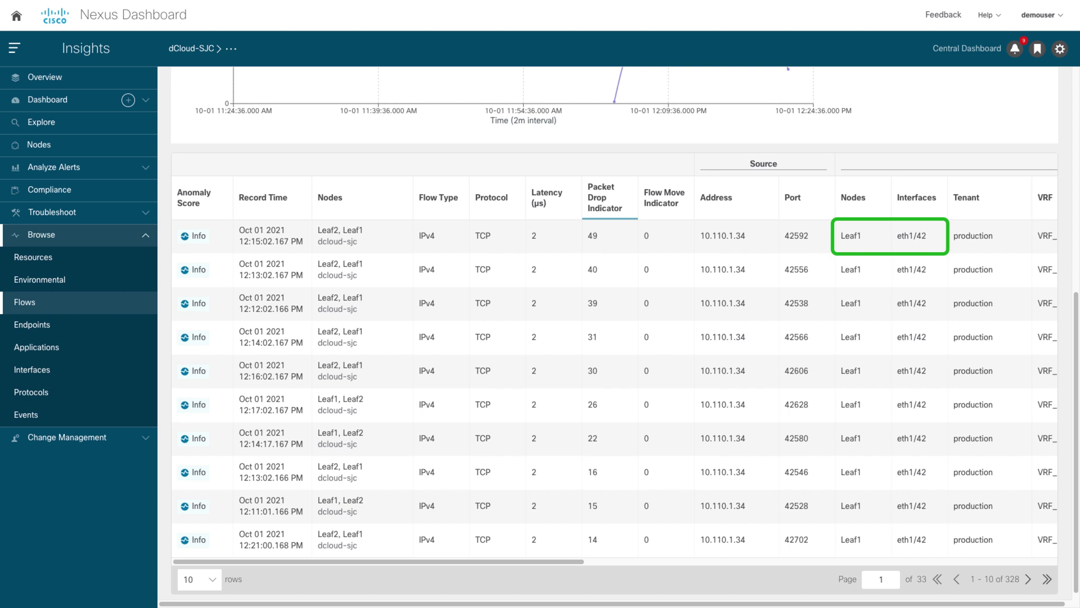
# Inspect the flow with 49 packet drops, view its reverse path, then close the details
pyautogui.click(383, 241)
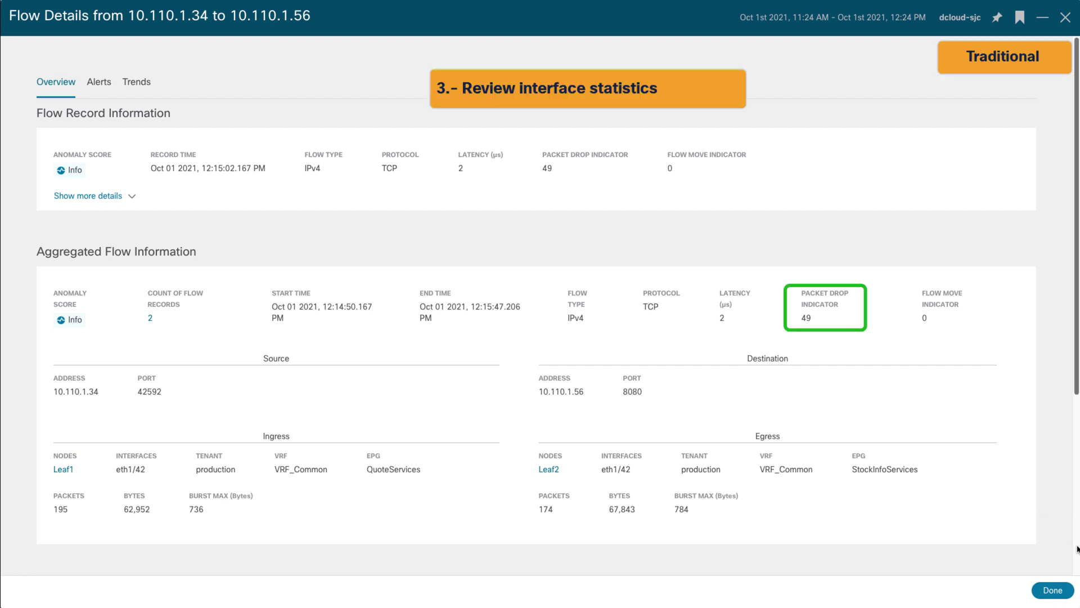
pyautogui.scroll(-5, 1077, 548)
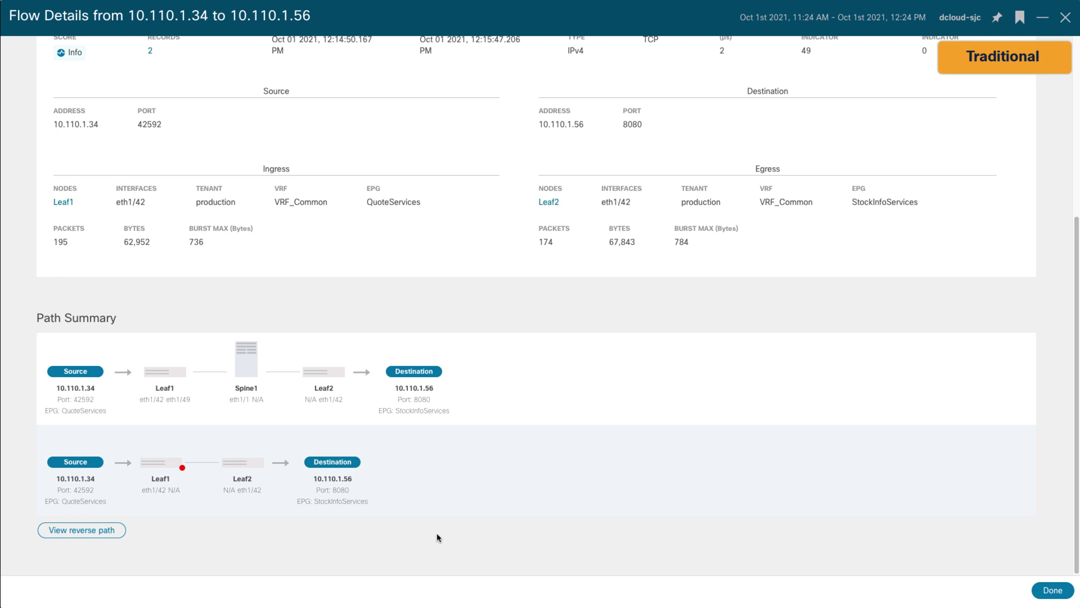
pyautogui.moveTo(182, 469)
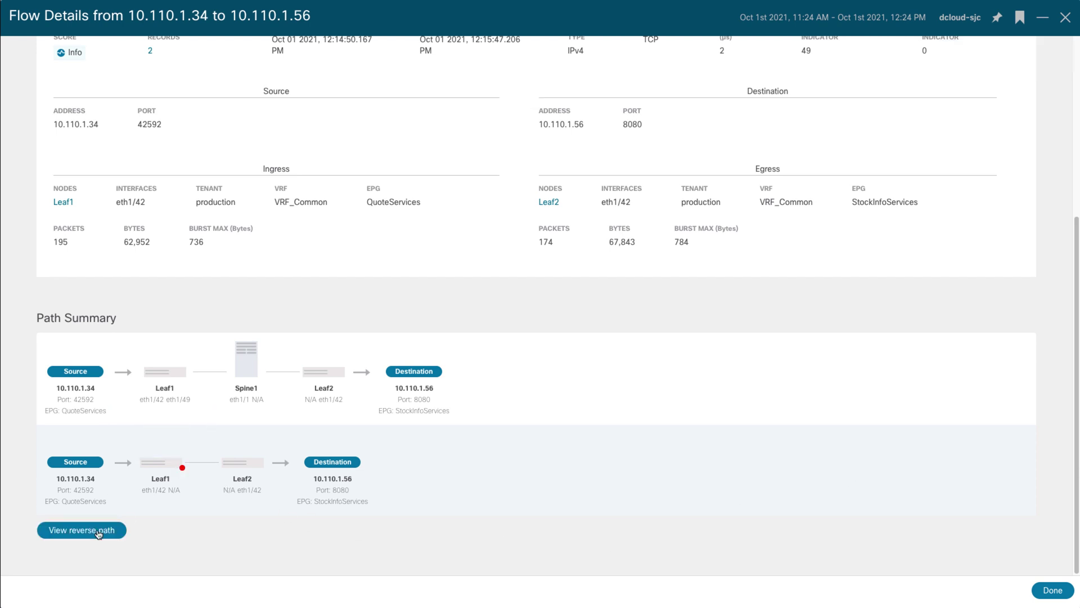
pyautogui.click(56, 529)
pyautogui.click(1050, 589)
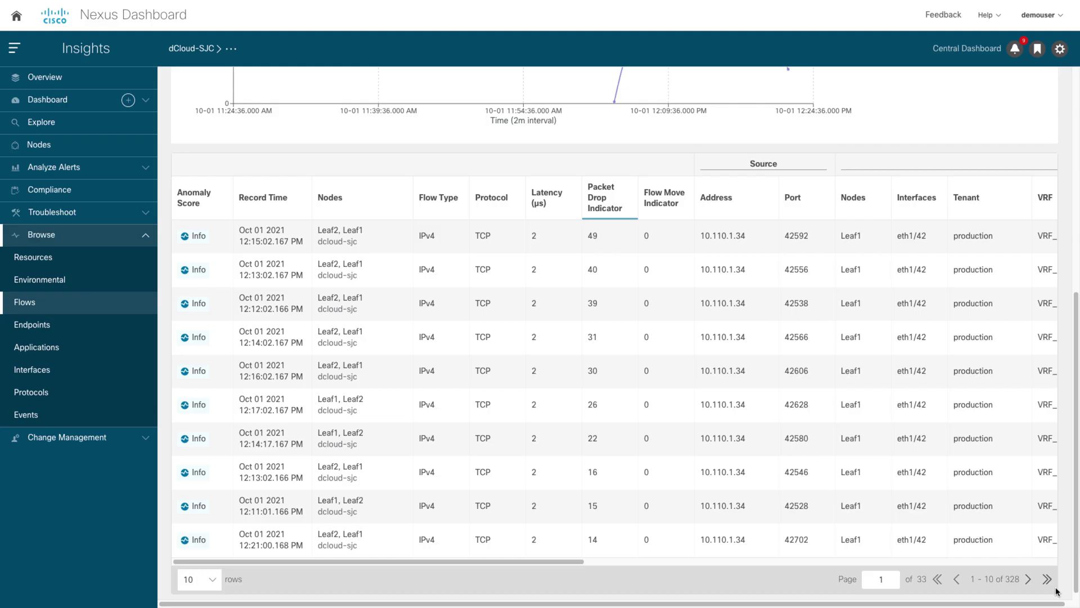
# Open the Anomalies list and filter it to Description contains 'Policing'
pyautogui.click(53, 167)
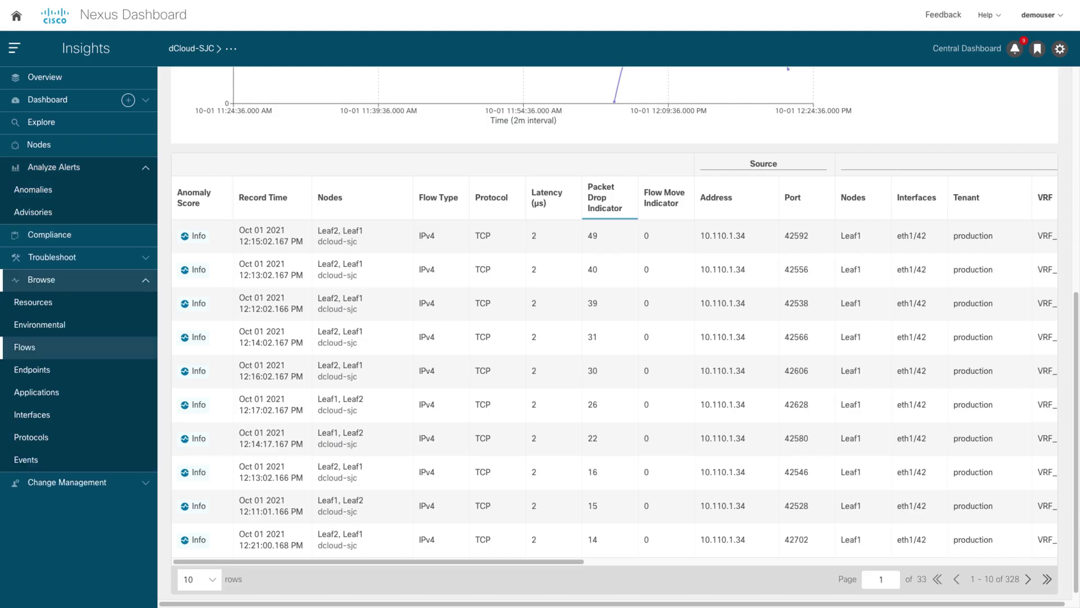
pyautogui.click(37, 194)
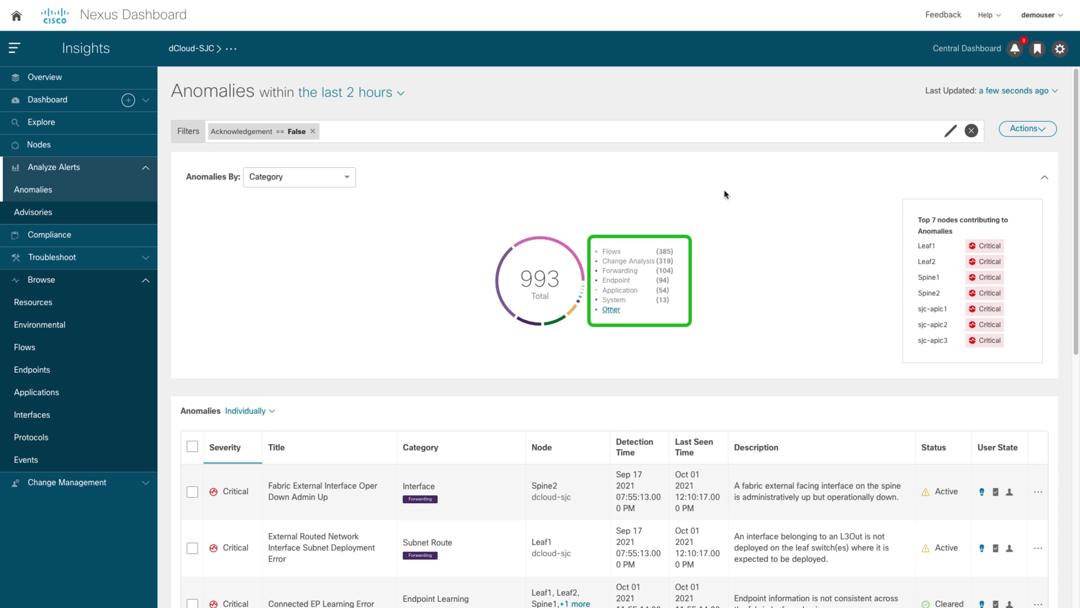
pyautogui.click(453, 135)
pyautogui.write('d')
pyautogui.press('Return')
pyautogui.write('cont')
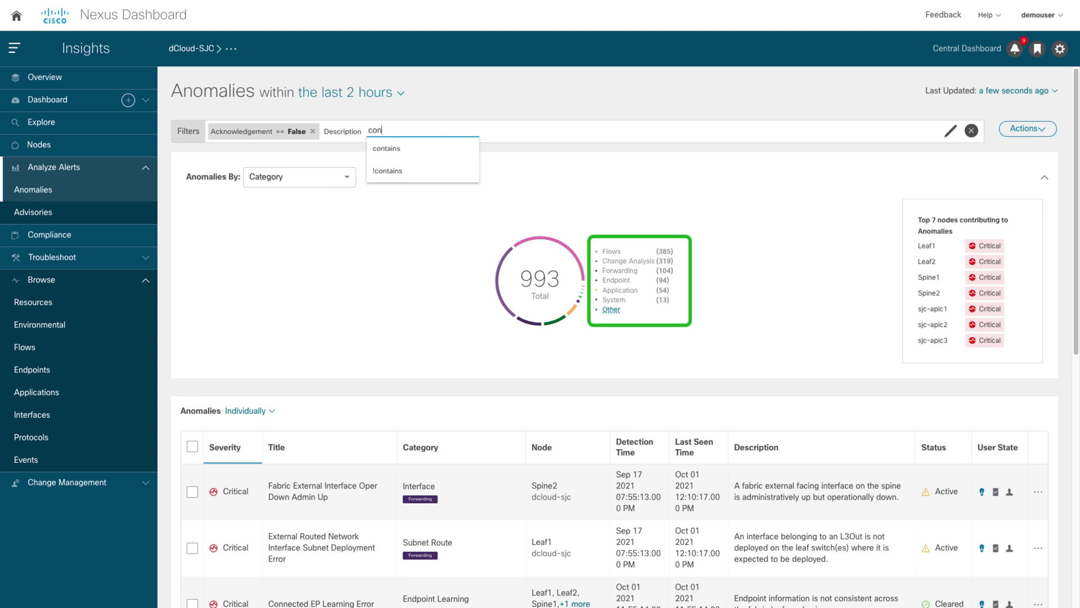
pyautogui.press('Return')
pyautogui.write('Policing')
pyautogui.press('Return')
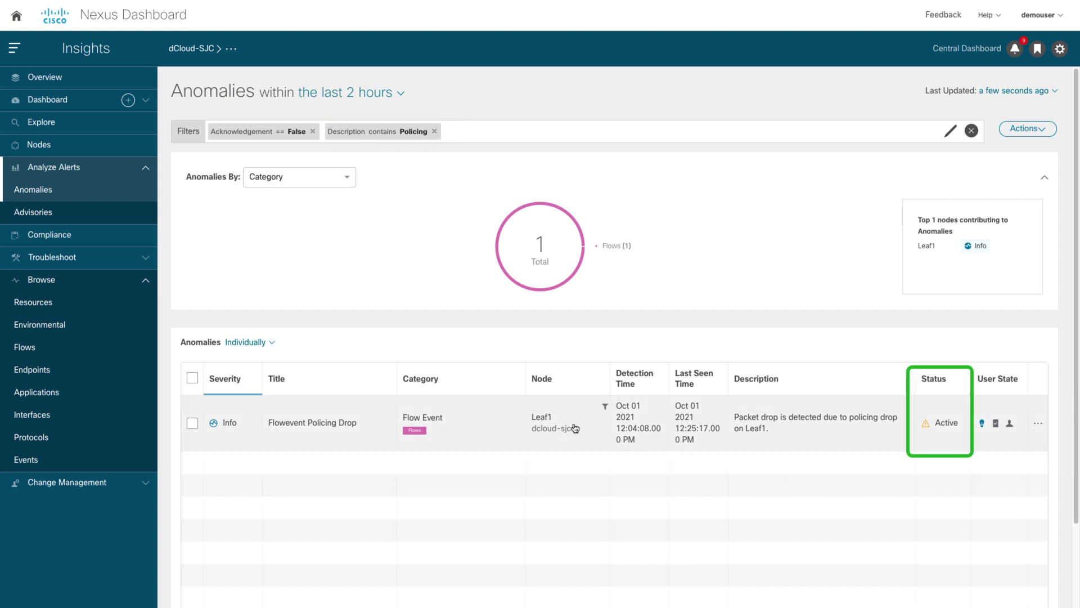
# Analyze Leaf1's Flowevent Policing Drop anomaly, showing its lifespan and reviewing the affected flows
pyautogui.click(573, 430)
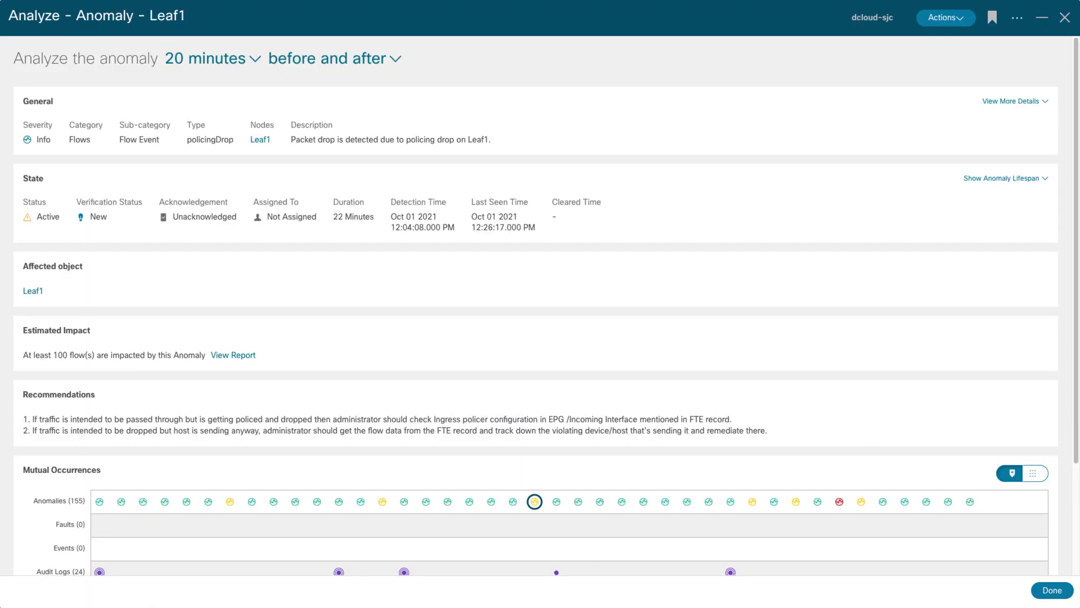
pyautogui.click(1013, 179)
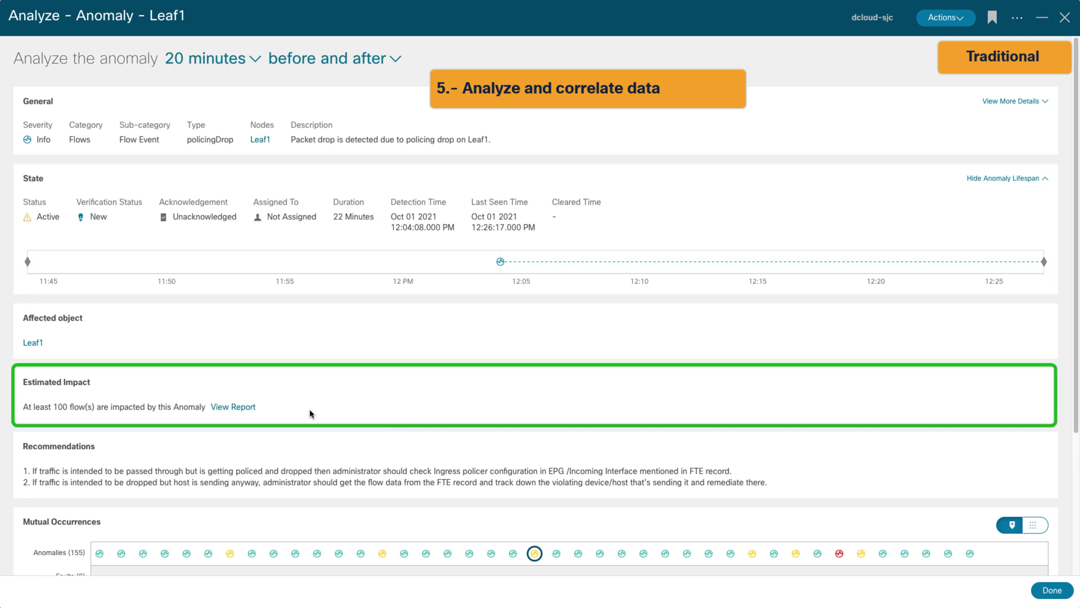
pyautogui.click(242, 411)
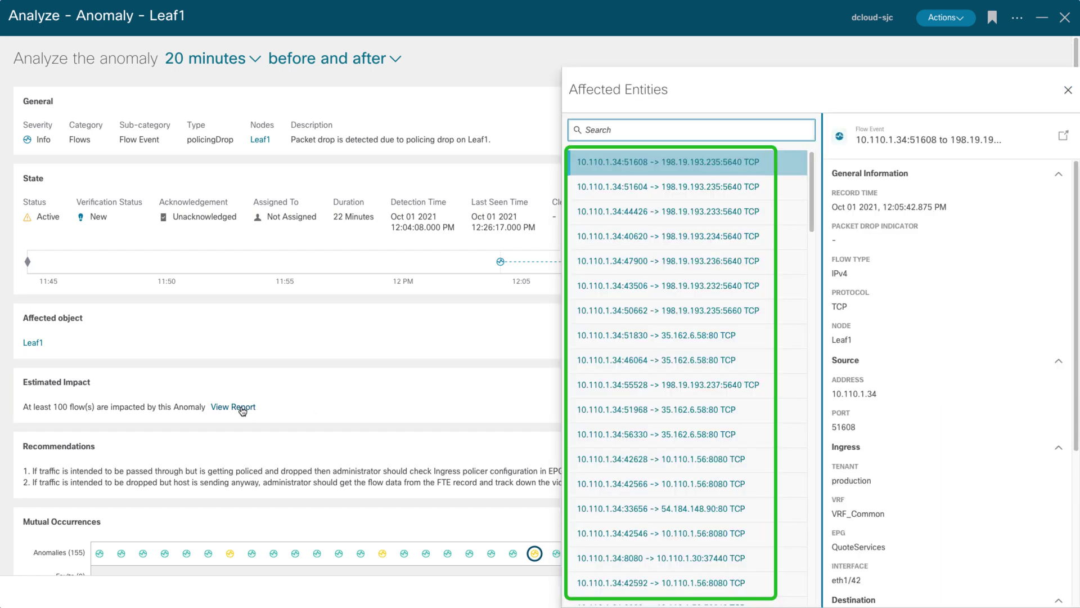
pyautogui.click(1068, 90)
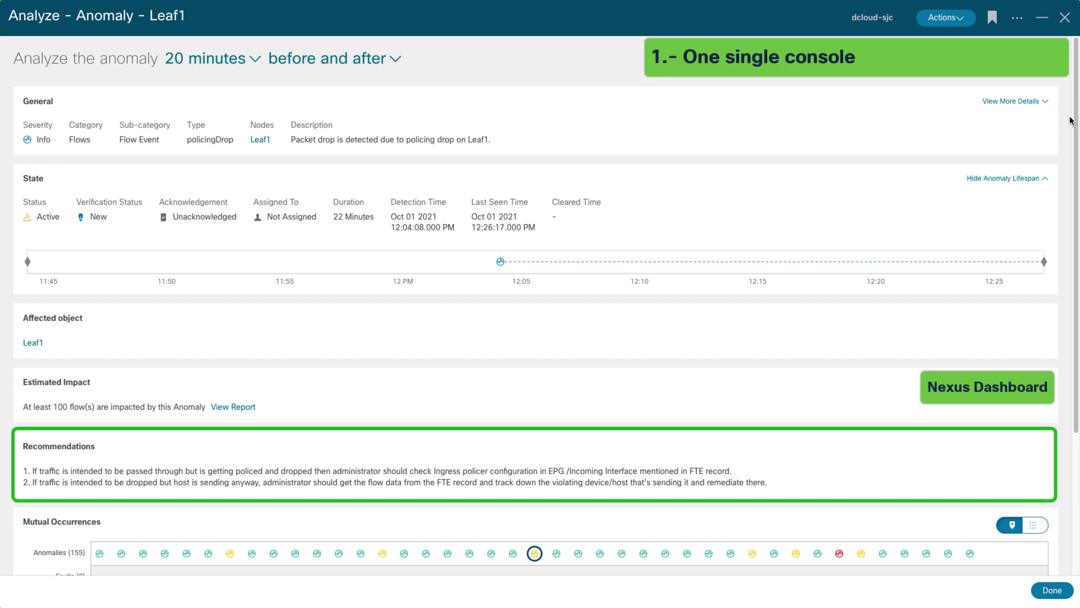